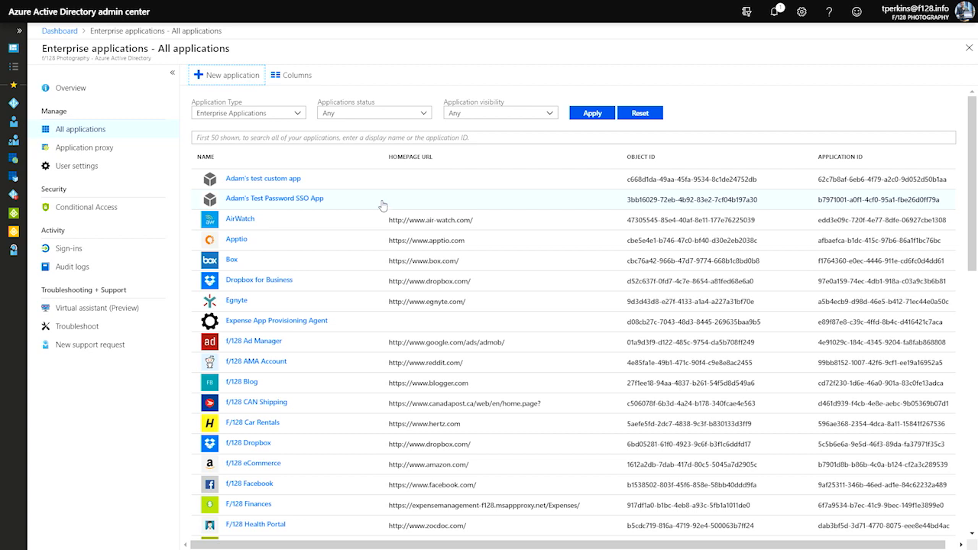
- Look up the Zendesk app in the enterprise application gallery, view its details, then close them
left_click(228, 75)
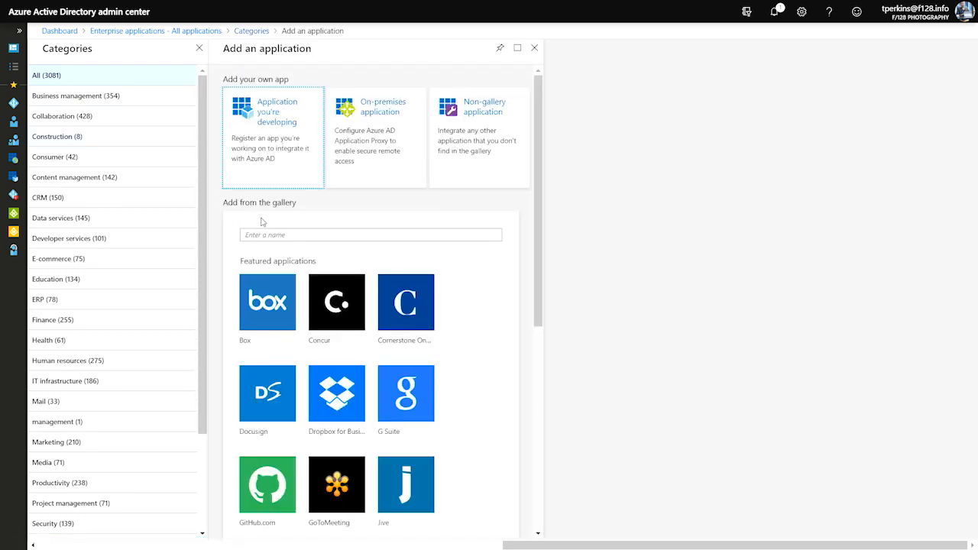
left_click(287, 235)
type("Zendesk")
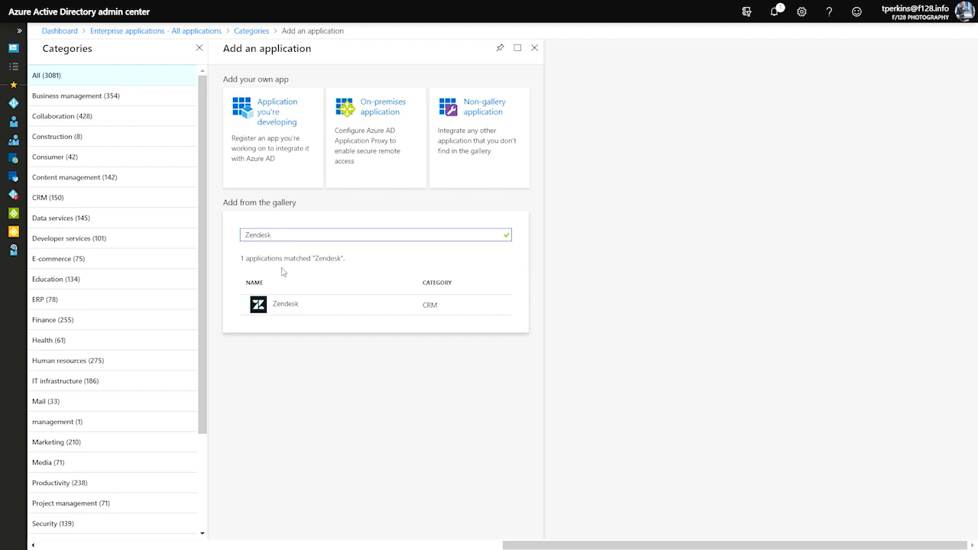
left_click(291, 303)
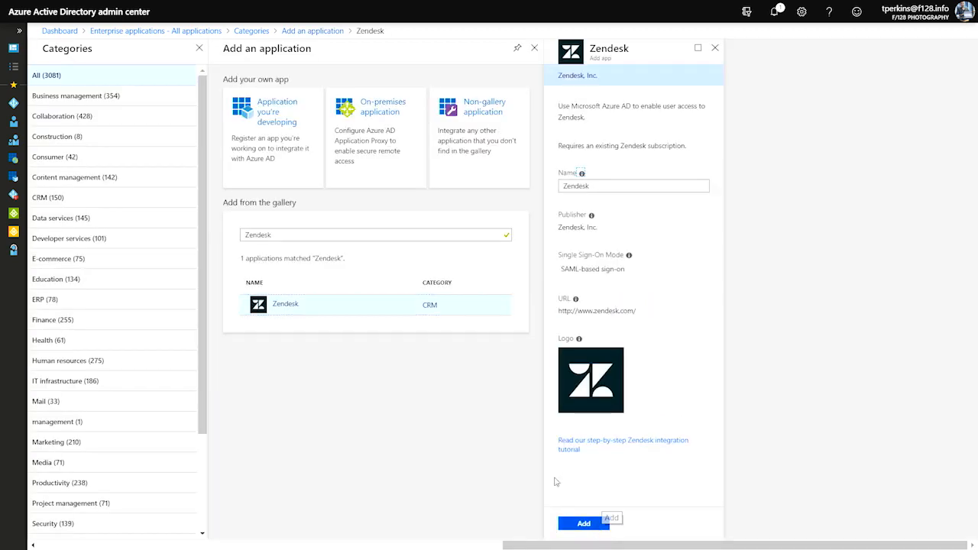
left_click(715, 48)
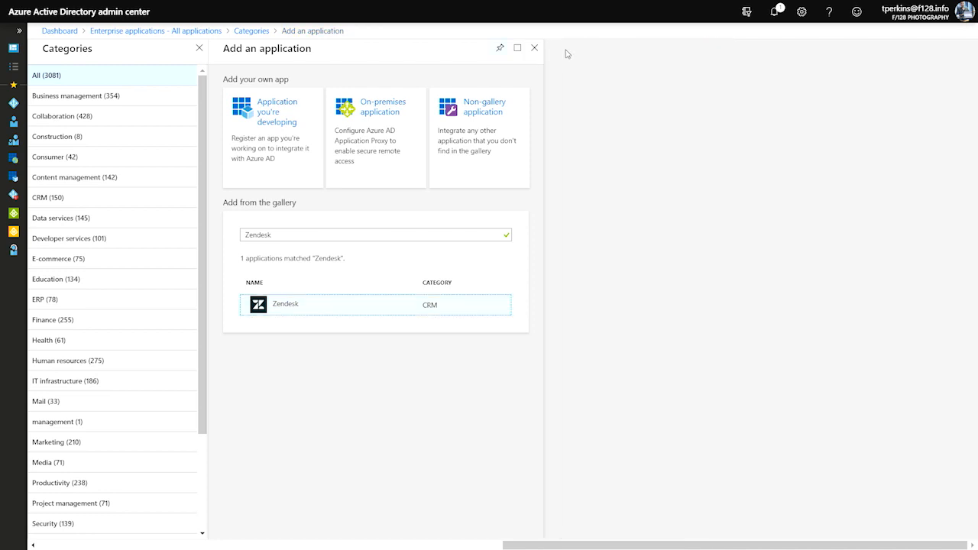
- Filter the All applications list by 'Zendesk'
left_click(199, 48)
left_click(236, 138)
type("Zendesk")
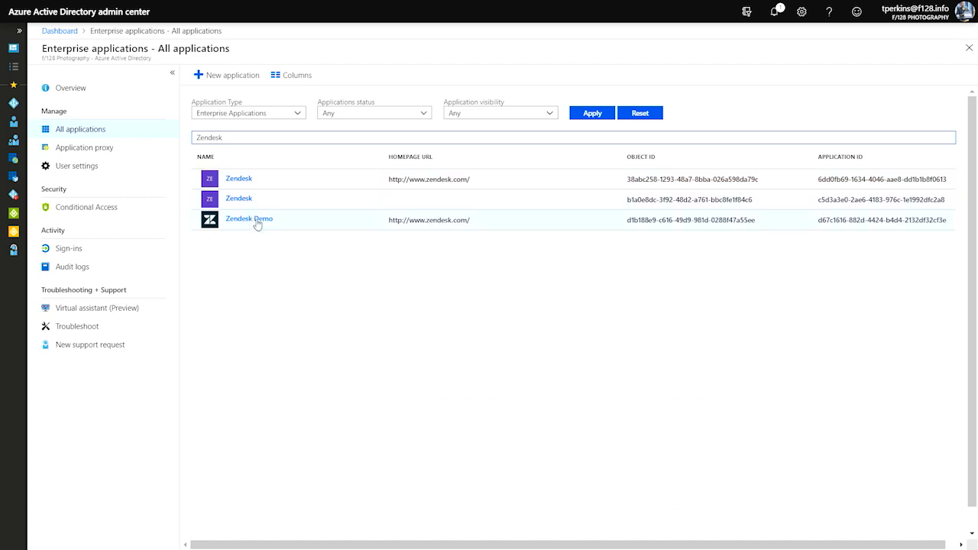
- Open Zendesk Demo and view its Users and groups page, which has no assignments yet
left_click(256, 222)
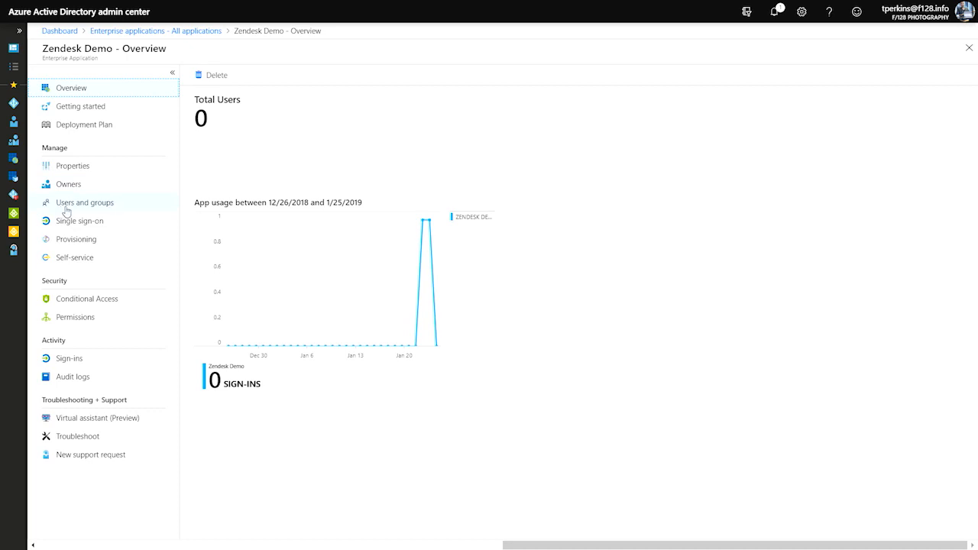
left_click(101, 210)
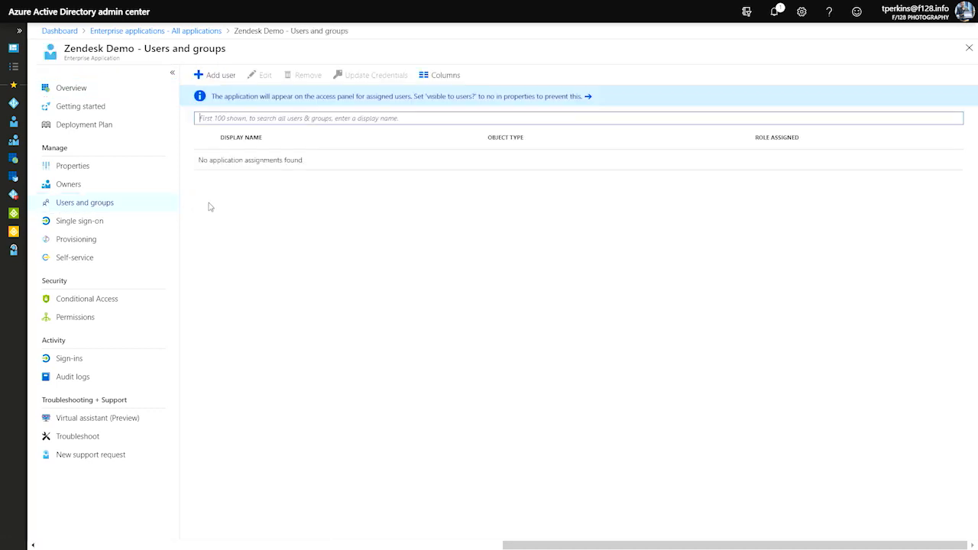
- Search for the user by name and assign them to Zendesk Demo with Default Access
left_click(221, 76)
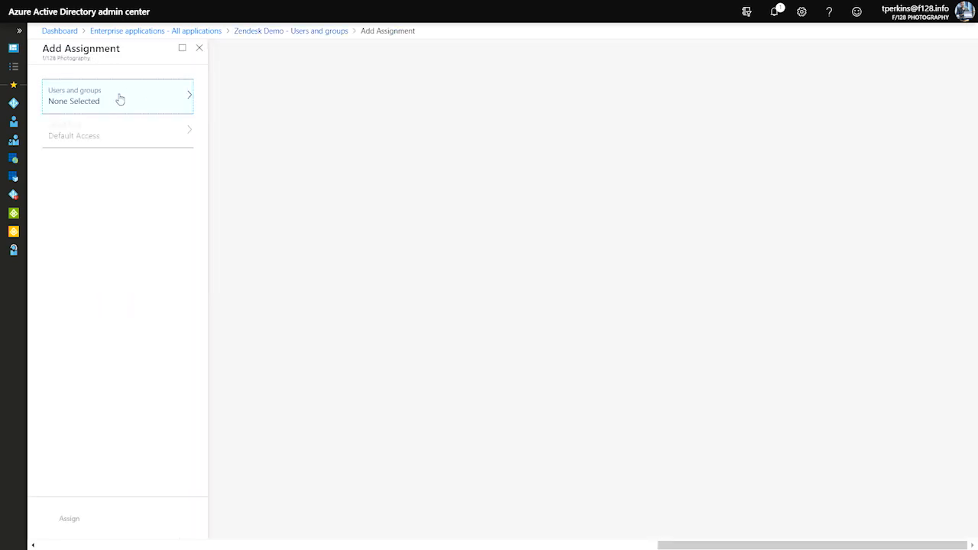
left_click(120, 100)
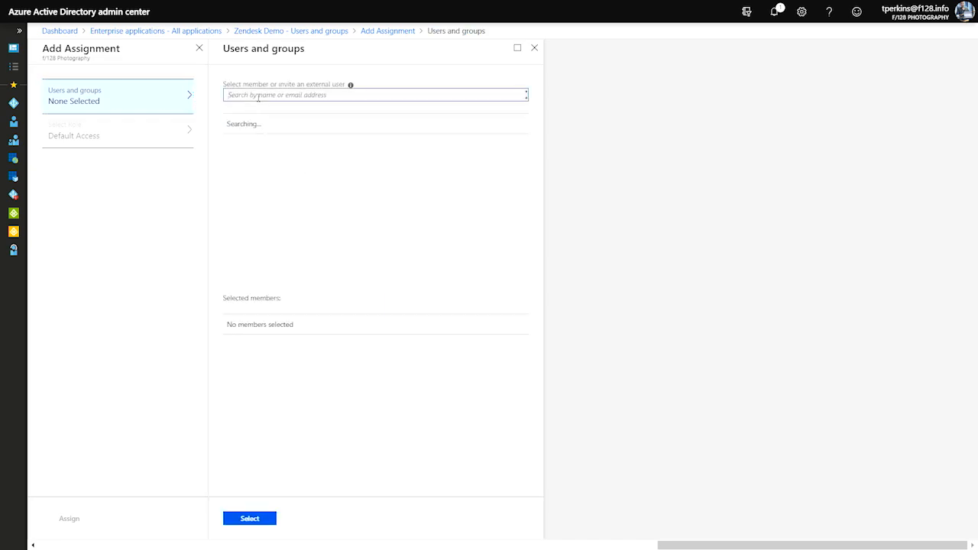
left_click(255, 94)
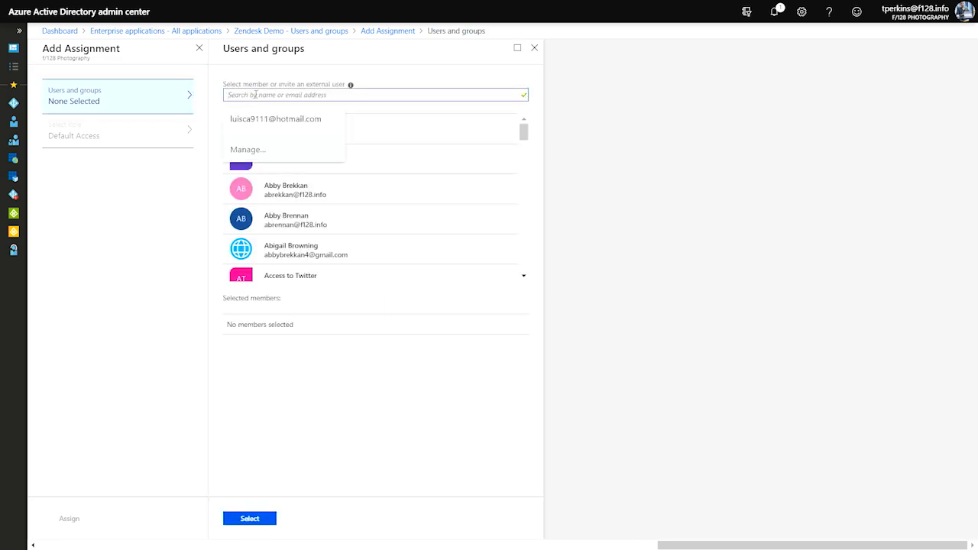
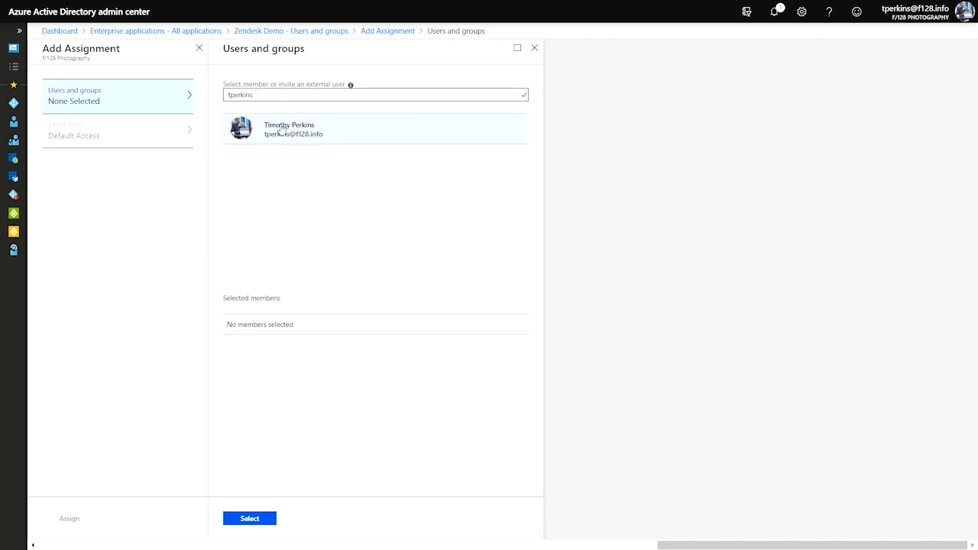
left_click(283, 126)
left_click(250, 519)
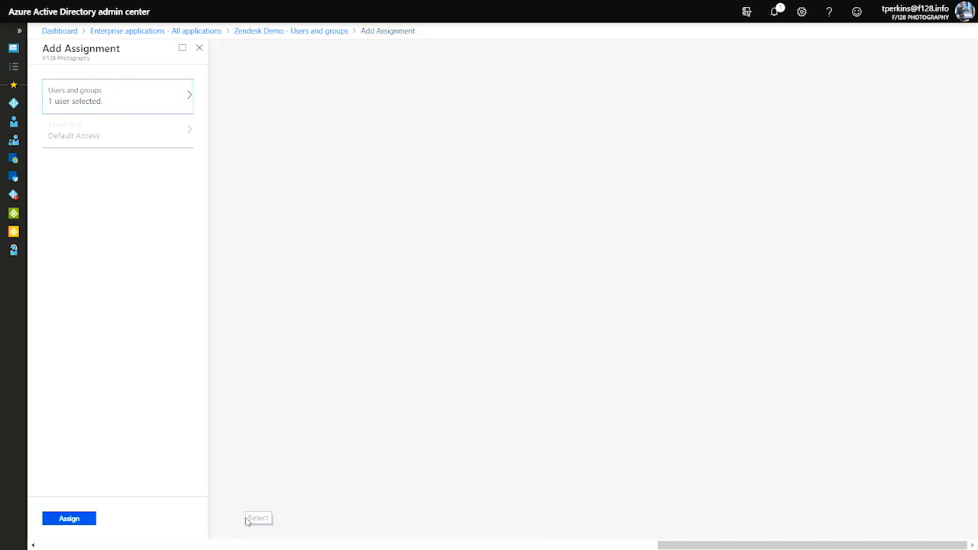
left_click(70, 520)
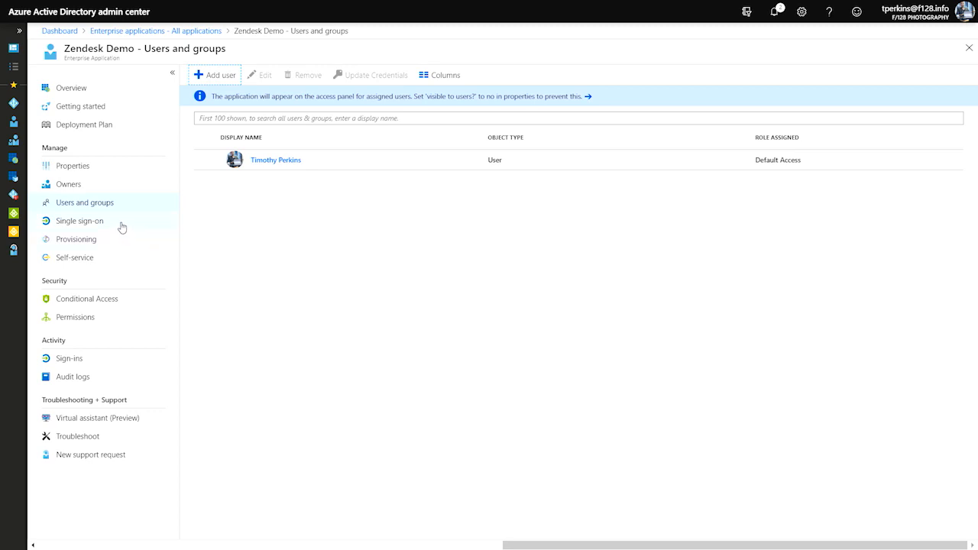
left_click(73, 226)
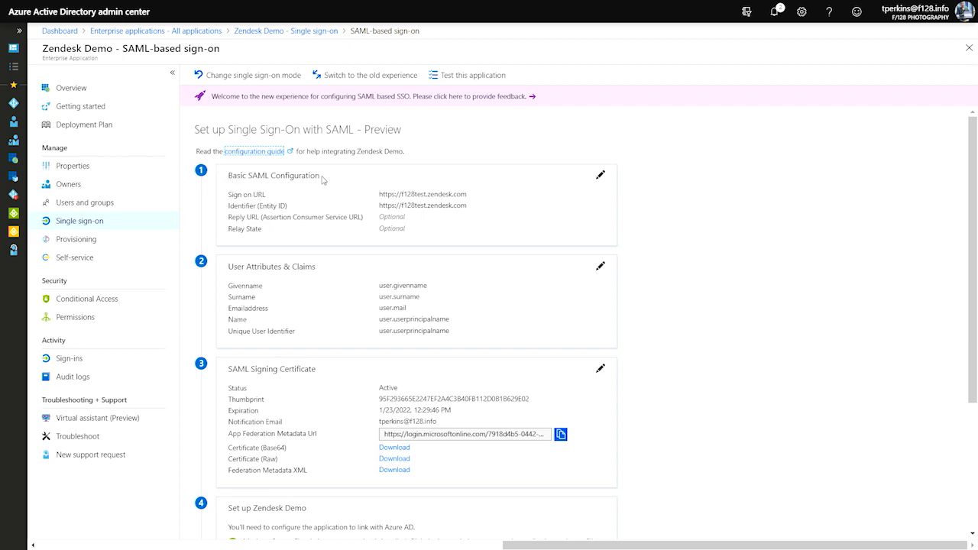
left_click(601, 177)
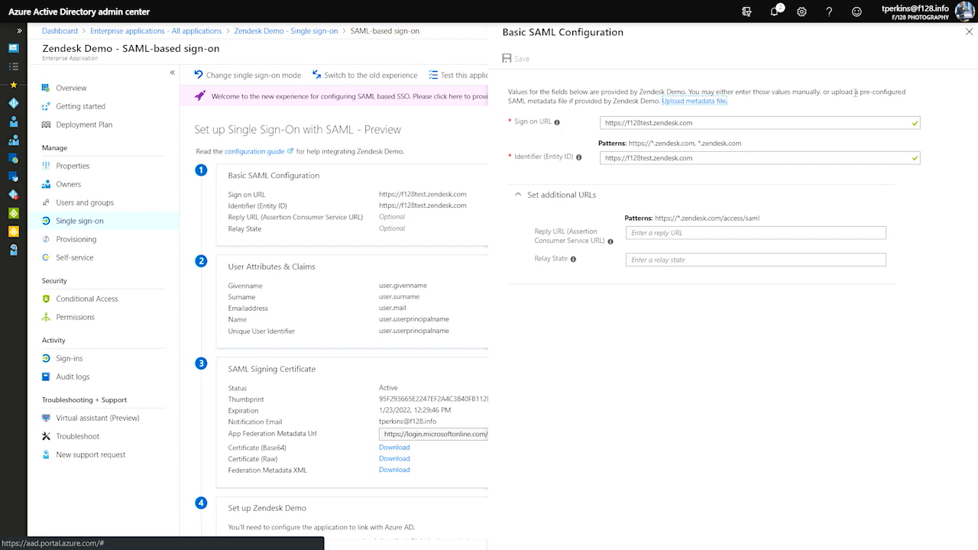
- Close Basic SAML Configuration and review the default User Attributes & Claims
left_click(969, 33)
scroll(283, 284, "down", 1)
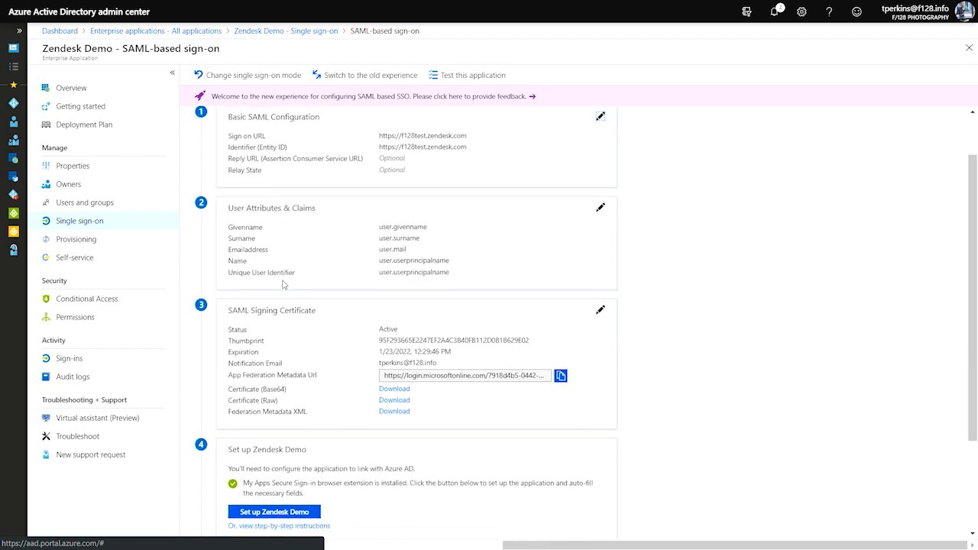
left_click(600, 204)
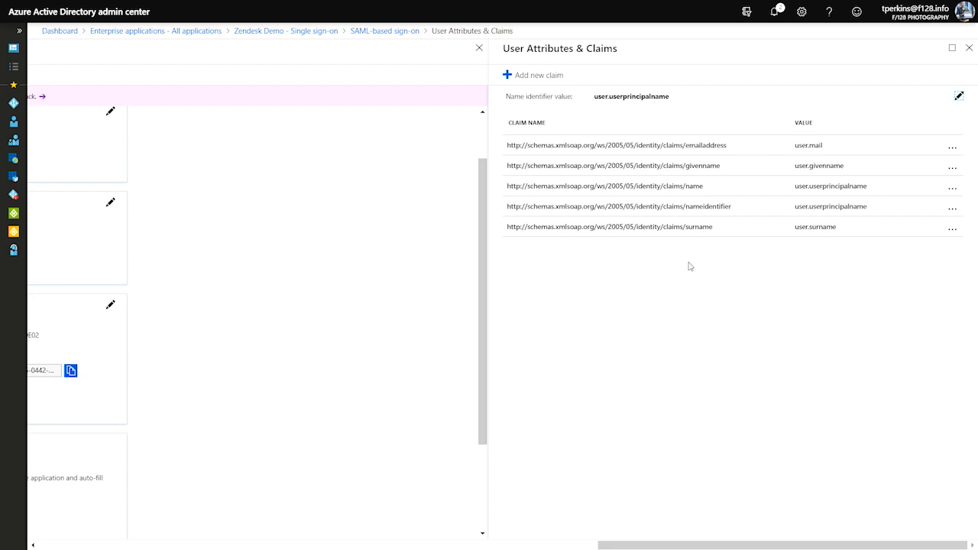
left_click(969, 47)
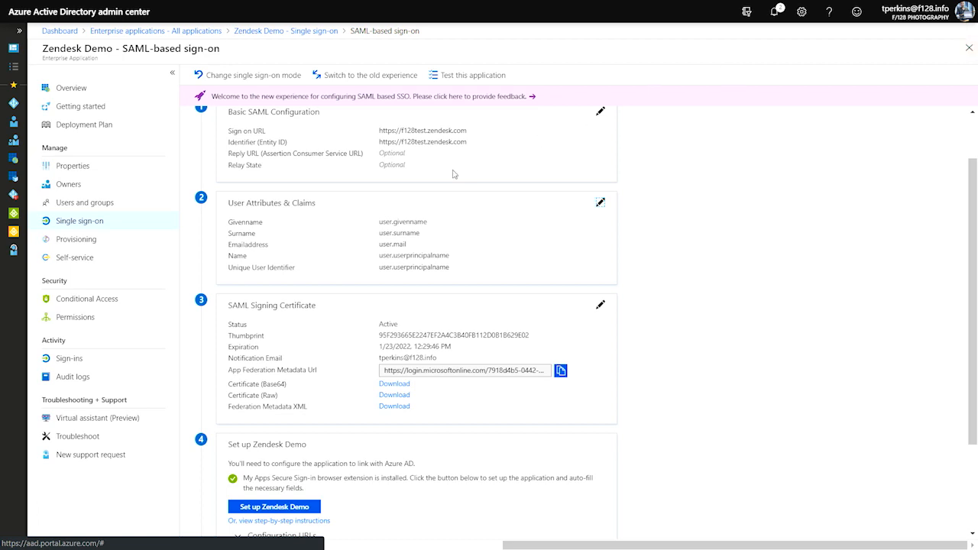
scroll(360, 289, "down", 1)
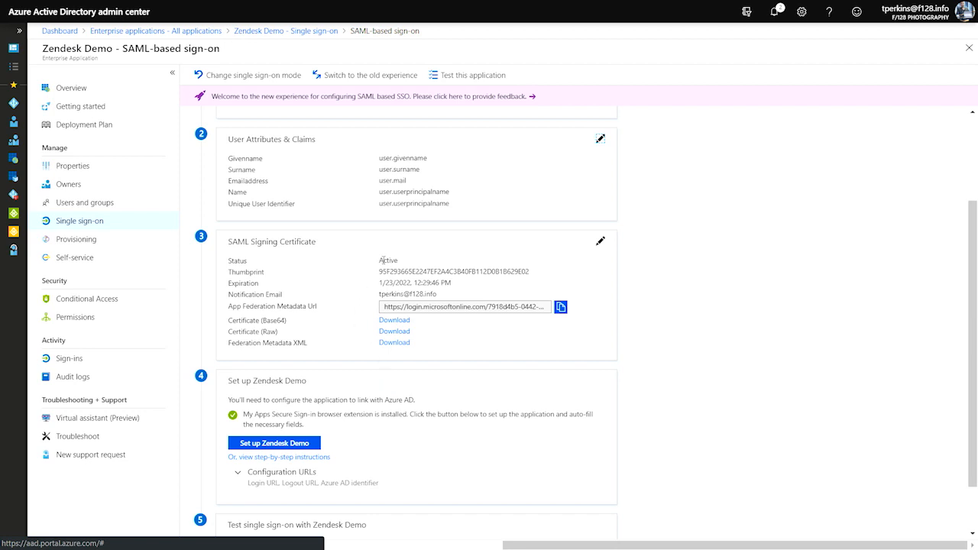
left_click(601, 242)
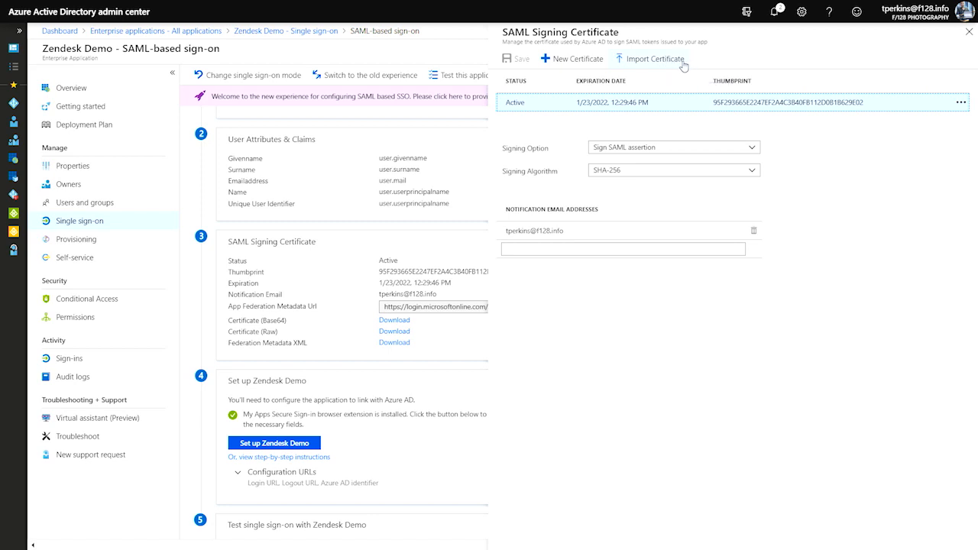
left_click(969, 32)
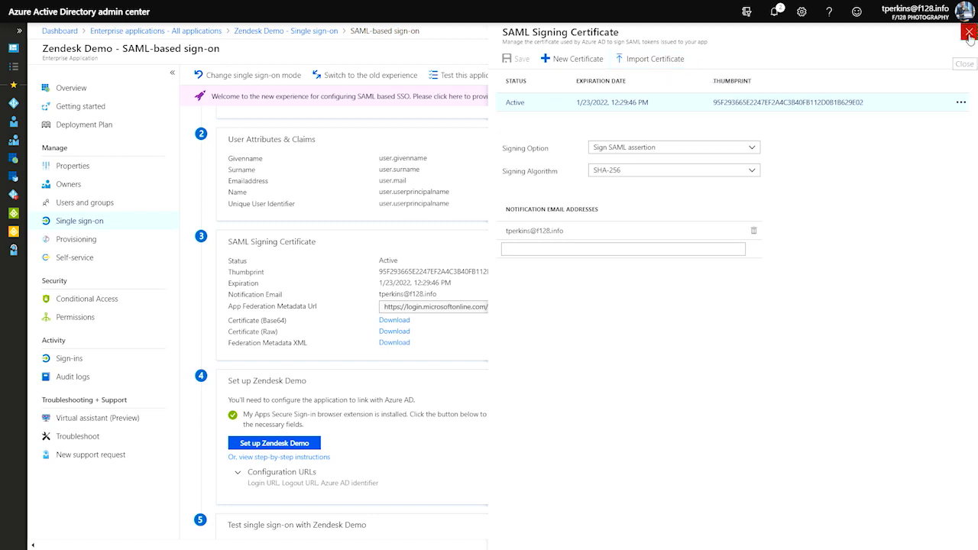
- Launch the automatic Set up Zendesk Demo configuration from section 4
scroll(298, 340, "down", 1)
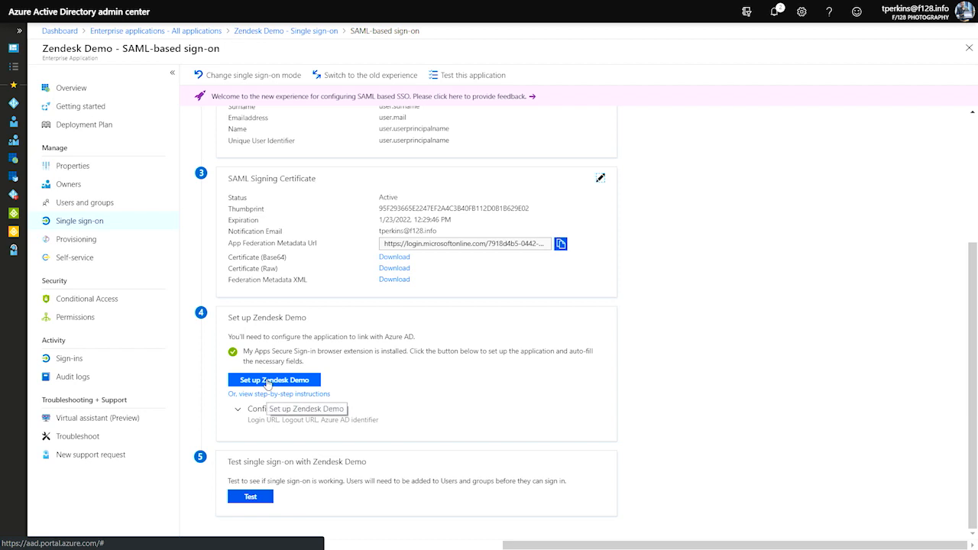
left_click(284, 381)
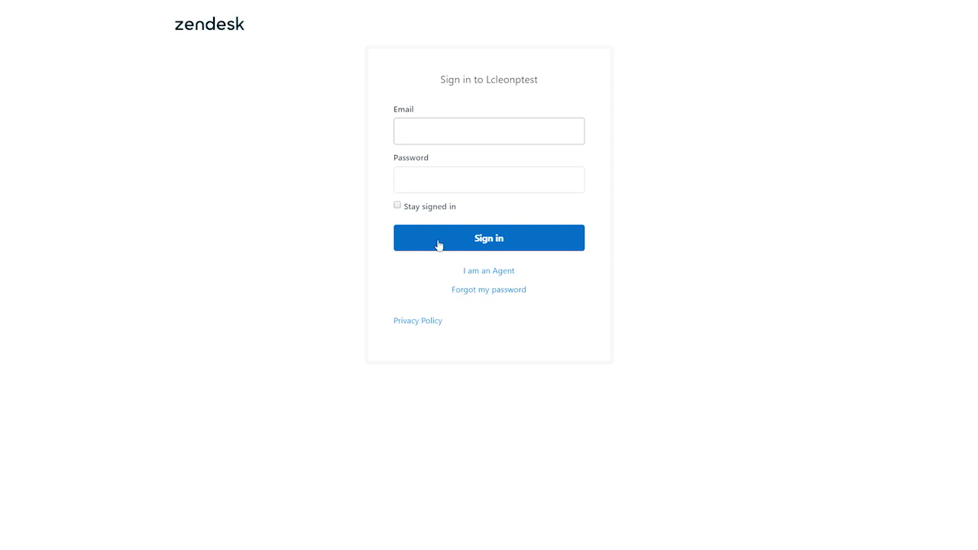
- Sign in to Zendesk with the admin e-mail address and password
left_click(466, 132)
key("Tab")
type("•••••••••••••")
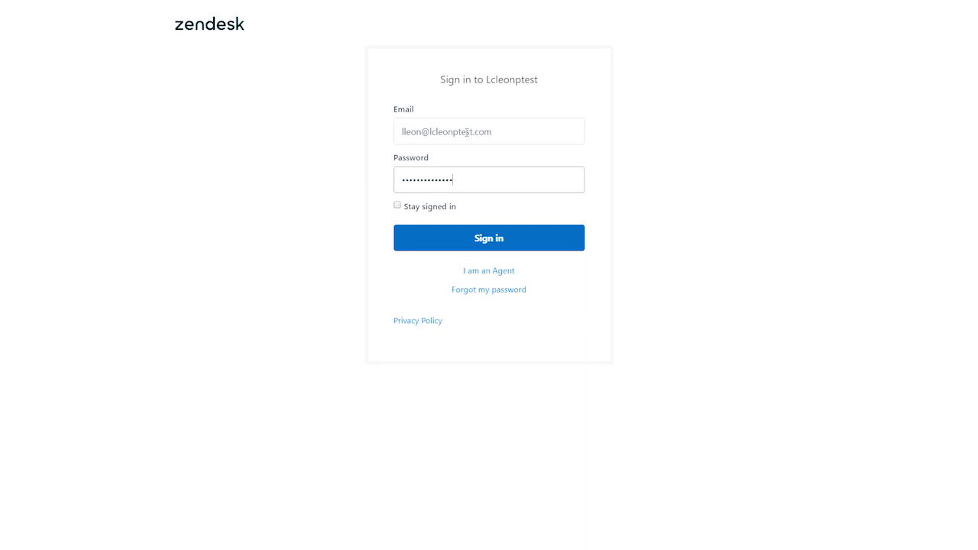
key("Return")
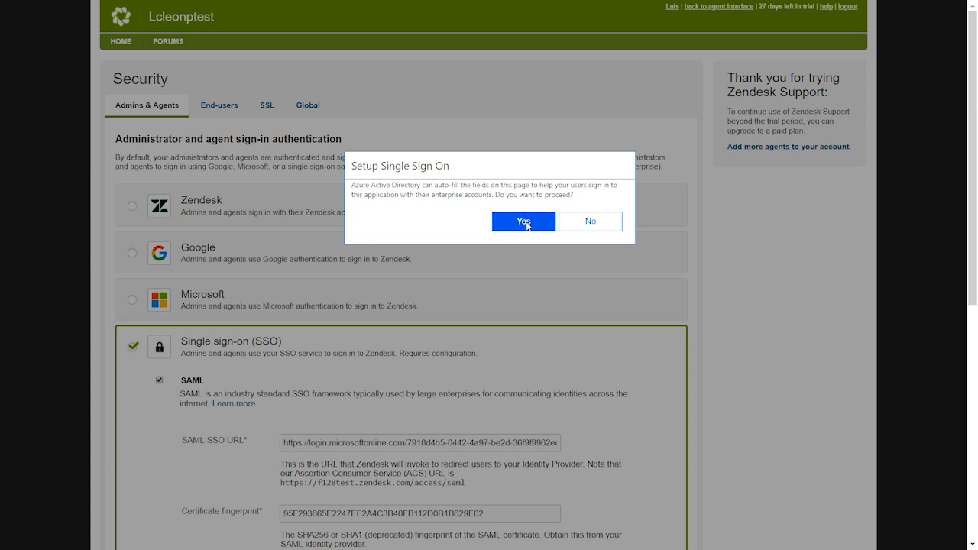
- Let Azure auto-fill Zendesk's SAML SSO settings and save them
left_click(525, 218)
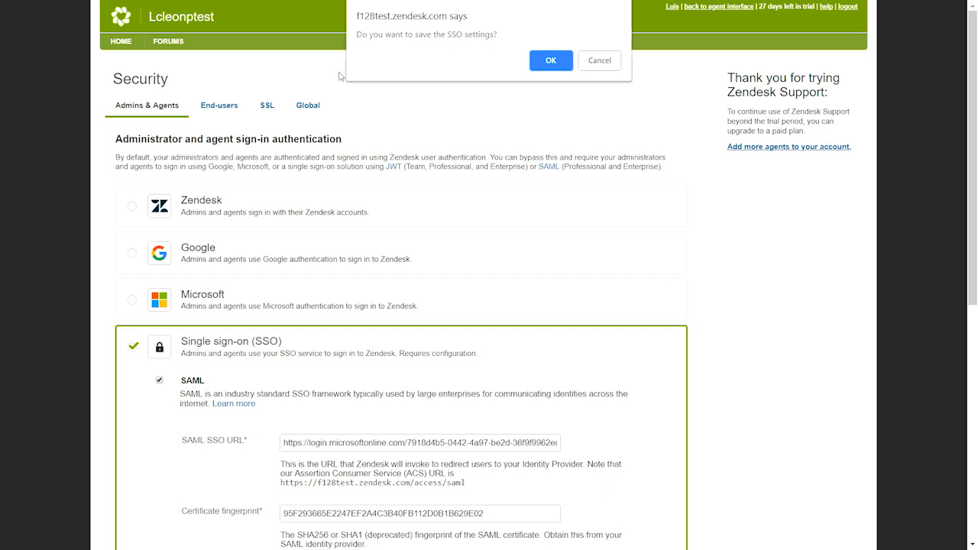
left_click(551, 64)
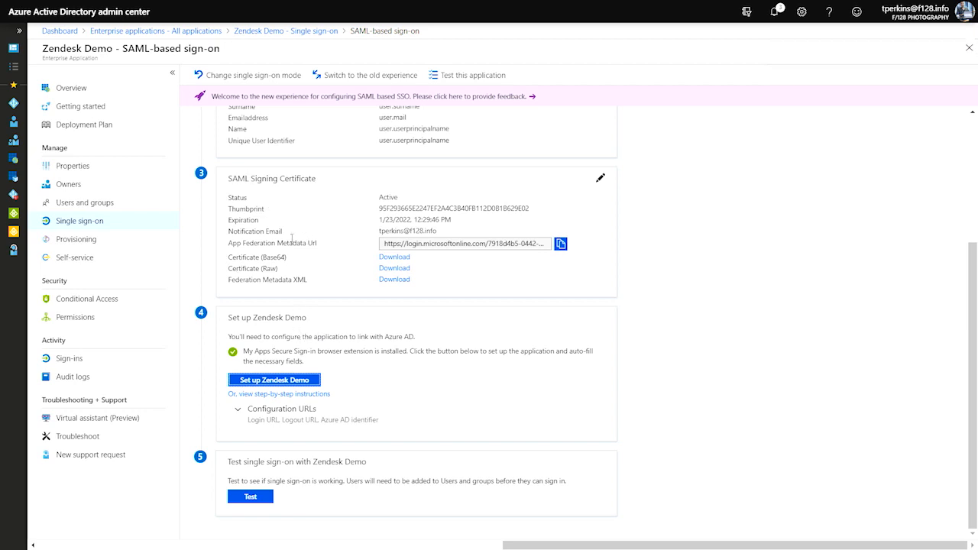
- Expand Configuration URLs to show the Login URL, Azure AD Identifier and Logout URL
left_click(275, 411)
scroll(432, 393, "down", 1)
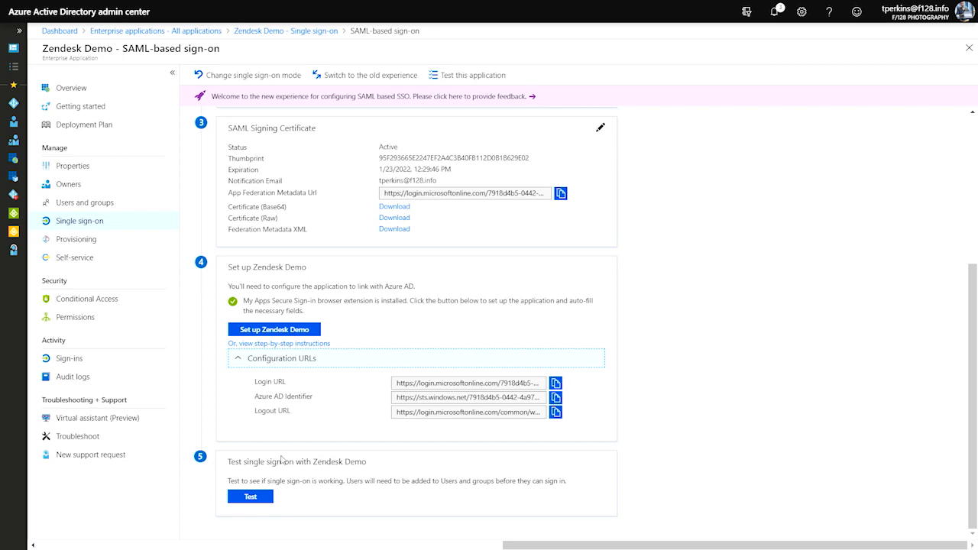
- Test SSO as the current user, entering the account password and continuing into Zendesk as an agent
left_click(256, 498)
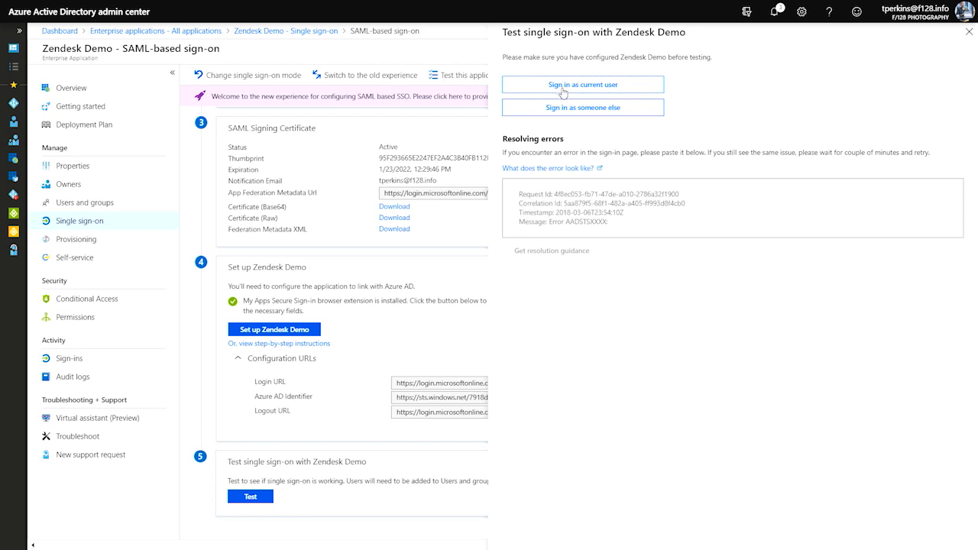
left_click(612, 86)
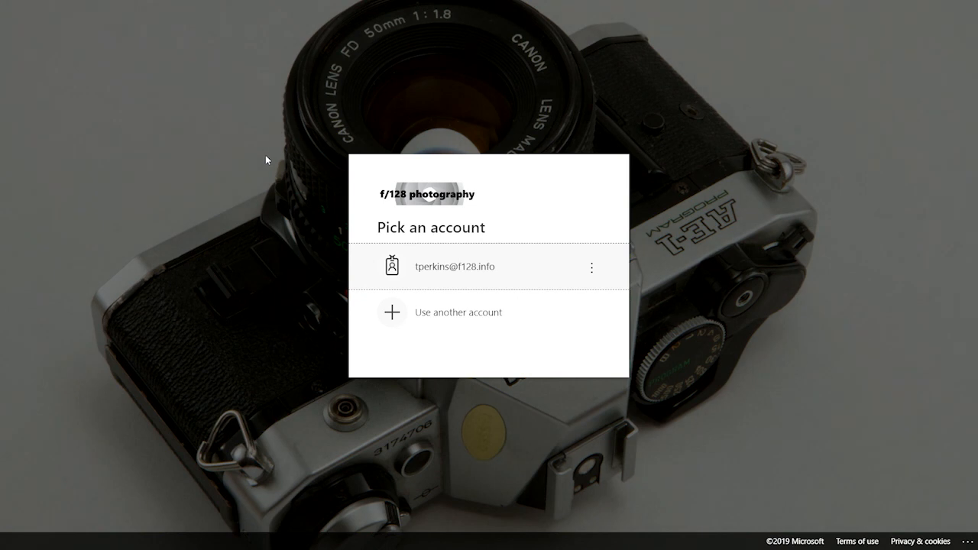
left_click(468, 274)
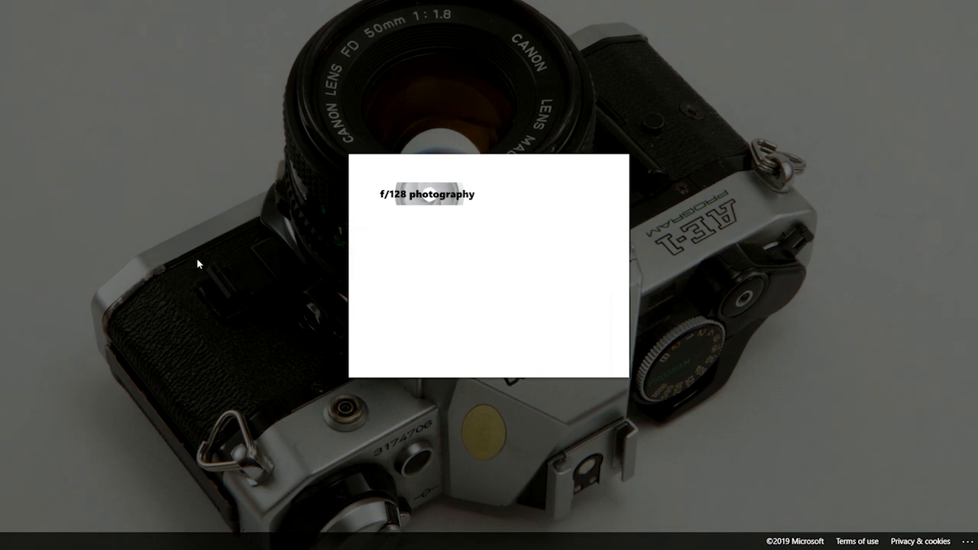
type("•••••••••••••••")
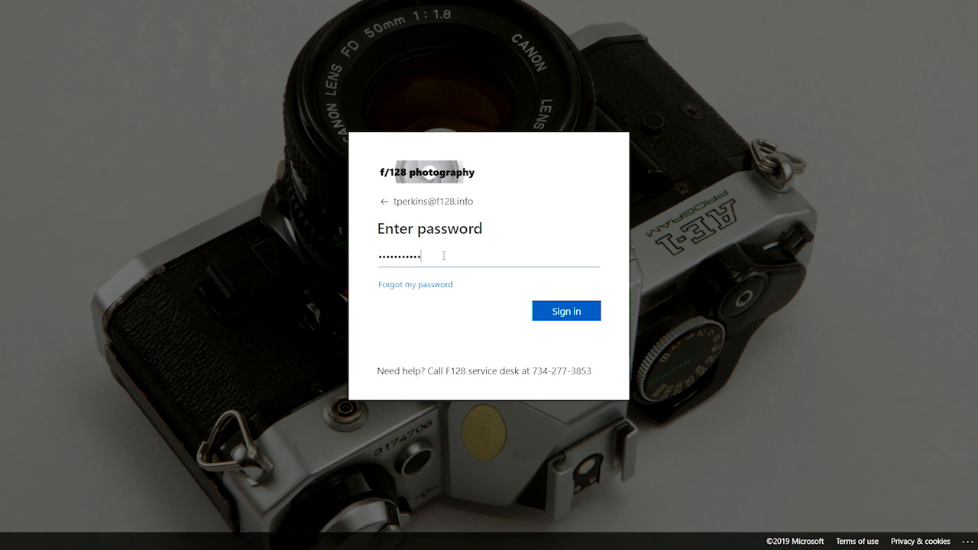
key("Return")
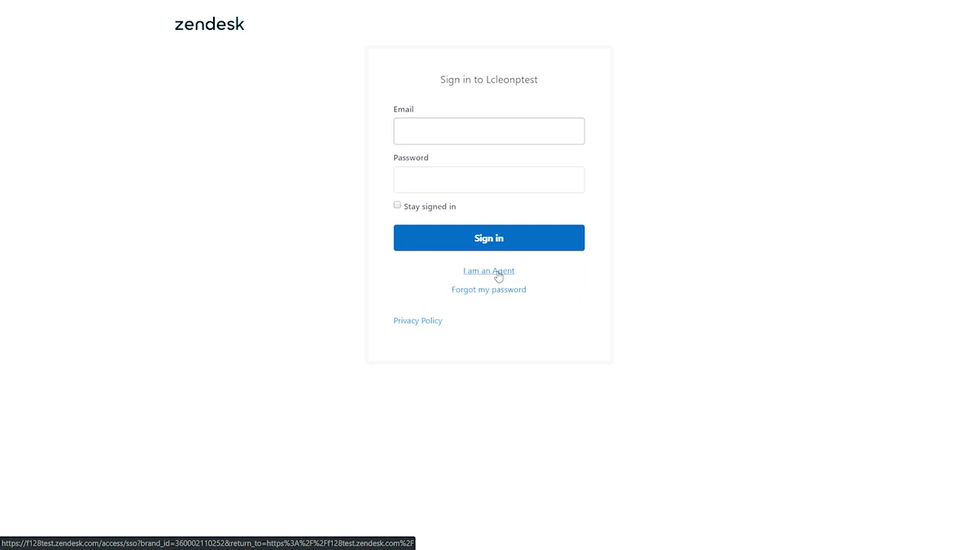
left_click(498, 273)
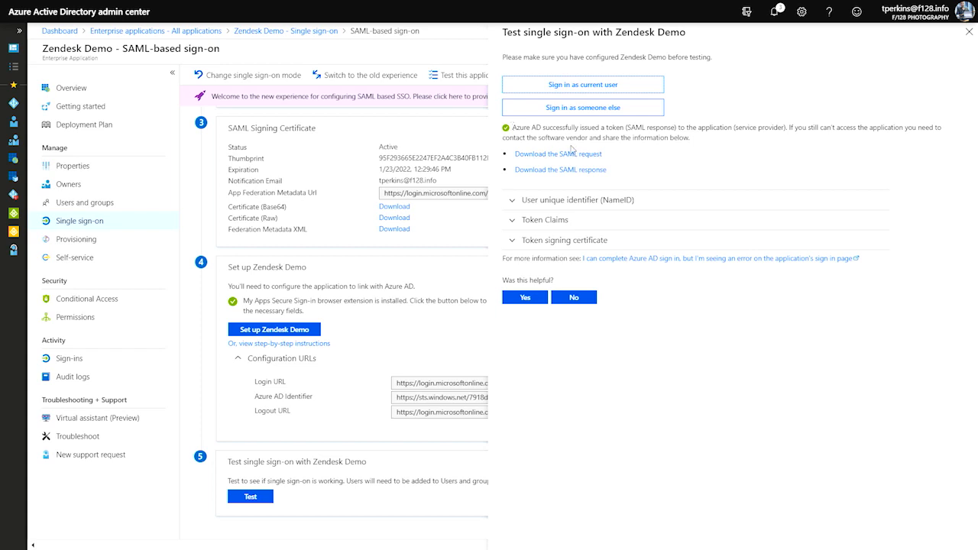
- Review the test result's NameID format and value, the issued token claims, and the token signing certificate details
left_click(565, 200)
left_click(566, 263)
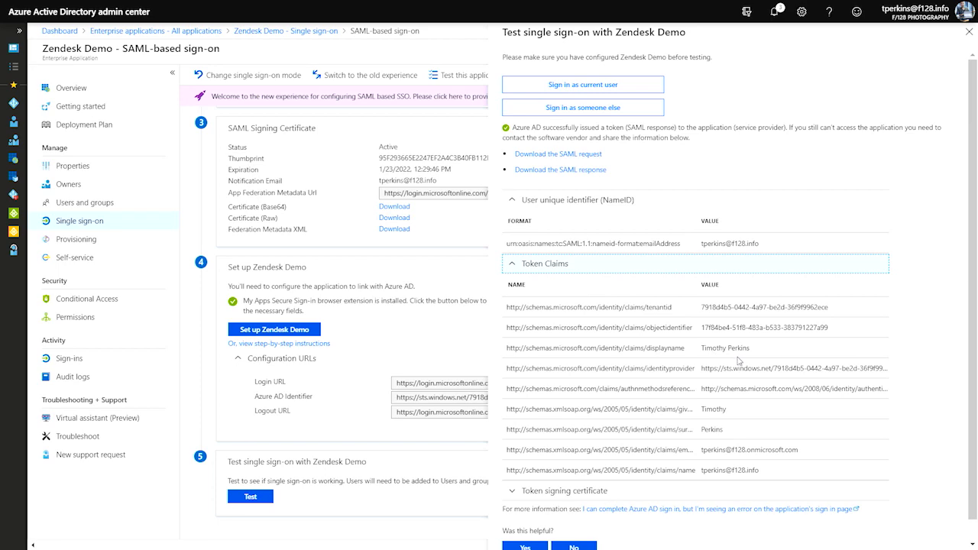
scroll(739, 361, "down", 1)
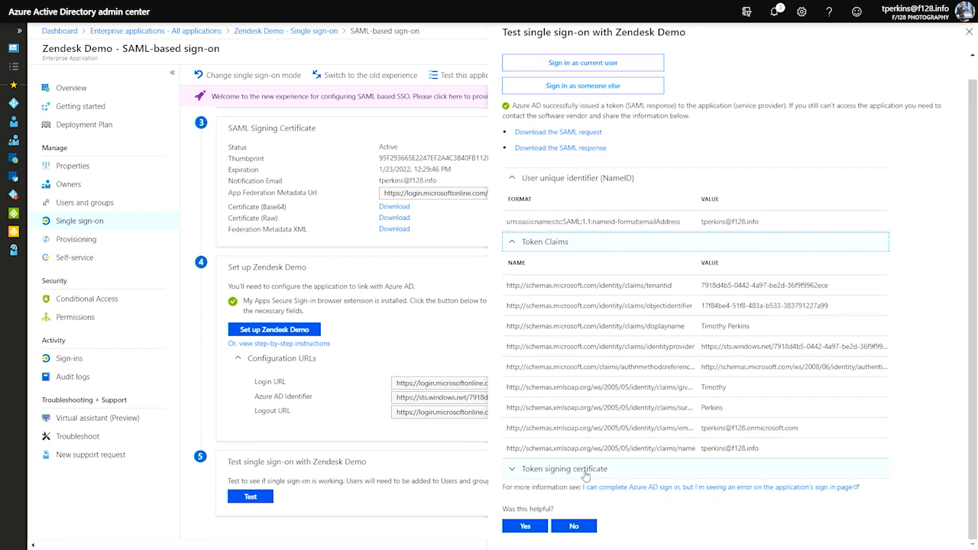
left_click(582, 470)
scroll(698, 433, "down", 3)
scroll(698, 434, "up", 5)
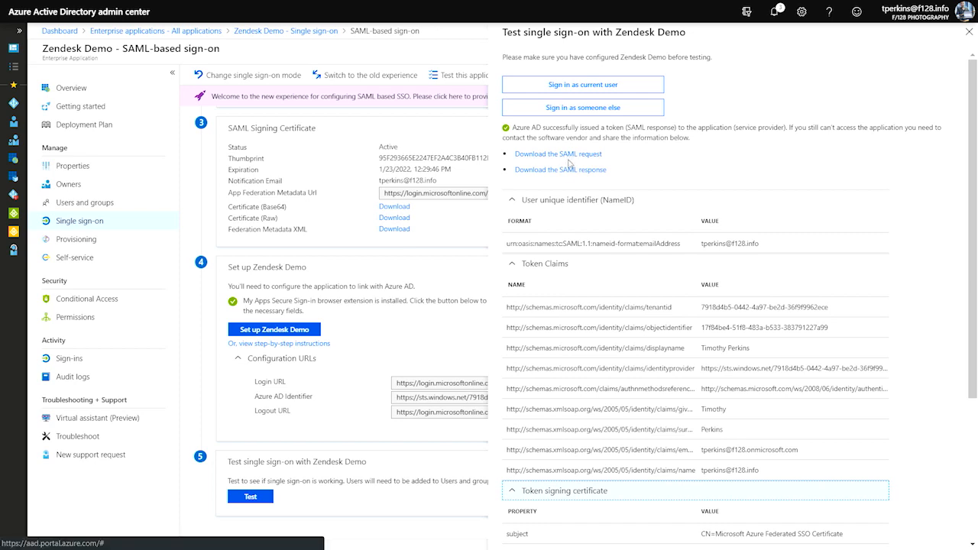
scroll(644, 379, "down", 2)
scroll(643, 379, "down", 1)
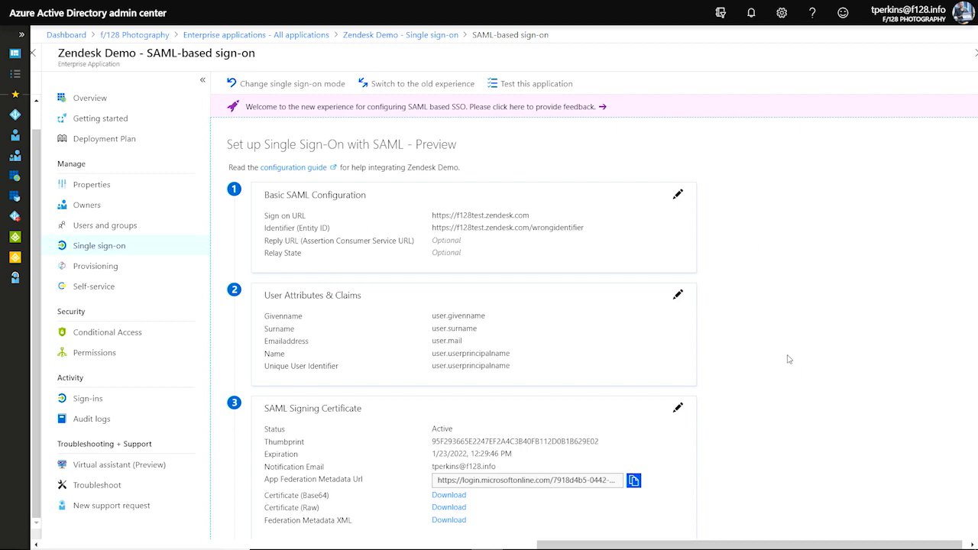
- Rerun the Zendesk Demo SSO test as the current user, signing in to Zendesk as an agent
scroll(818, 316, "down", 1)
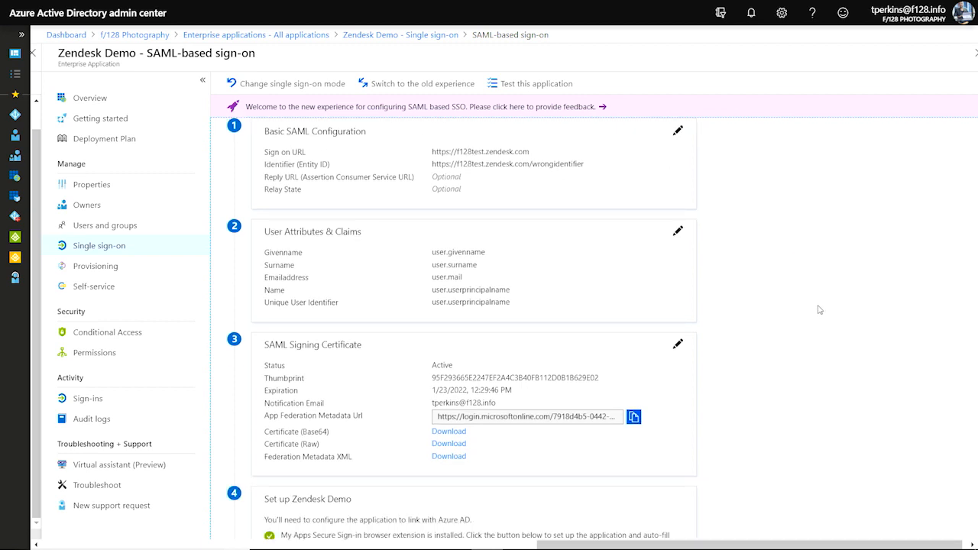
scroll(817, 307, "down", 3)
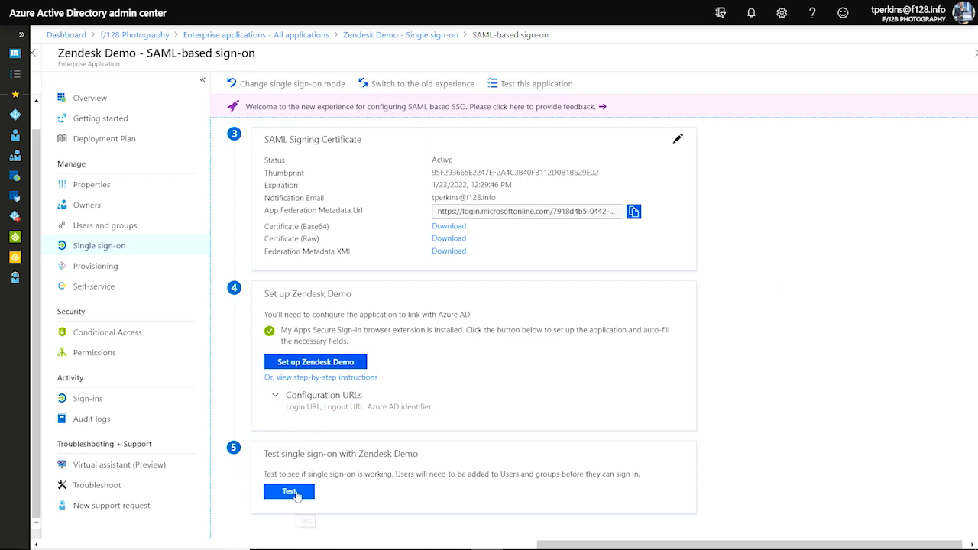
left_click(293, 499)
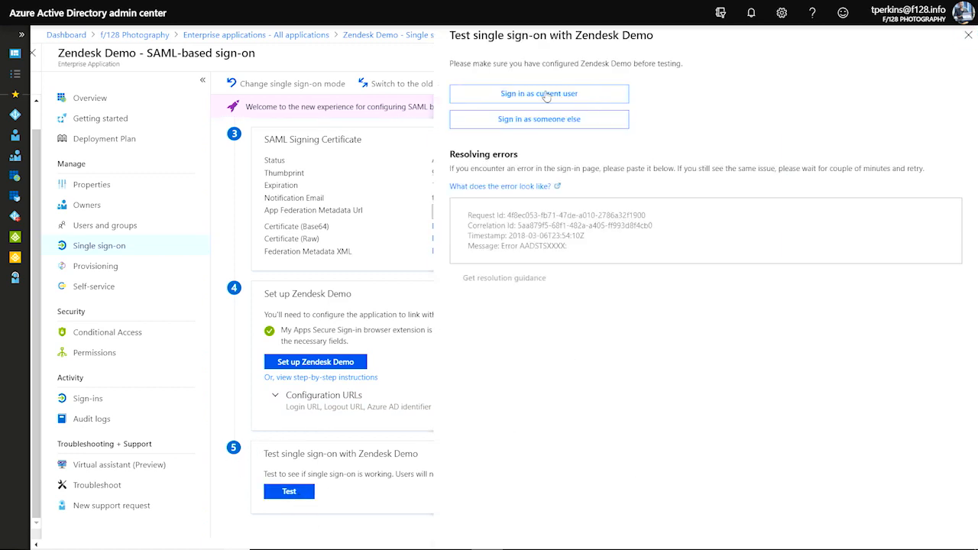
left_click(572, 95)
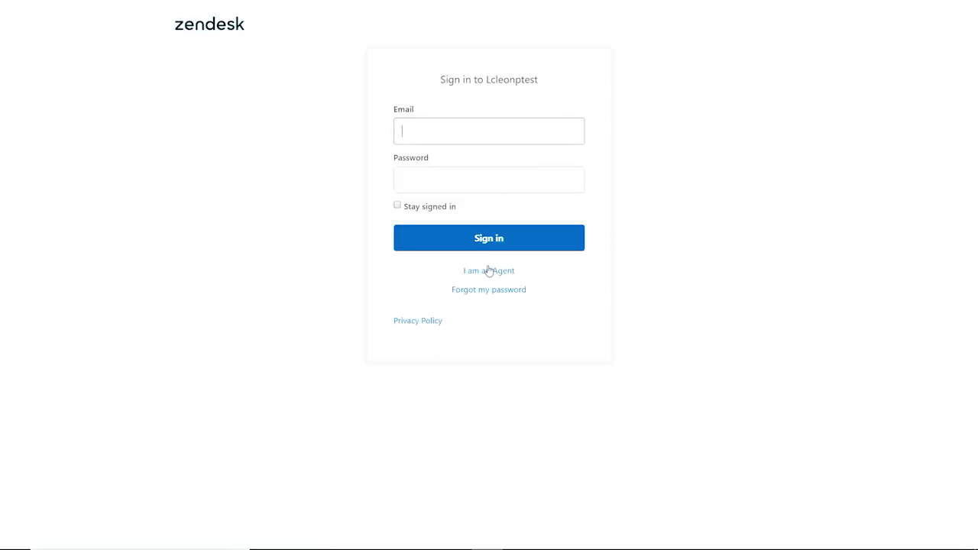
left_click(490, 274)
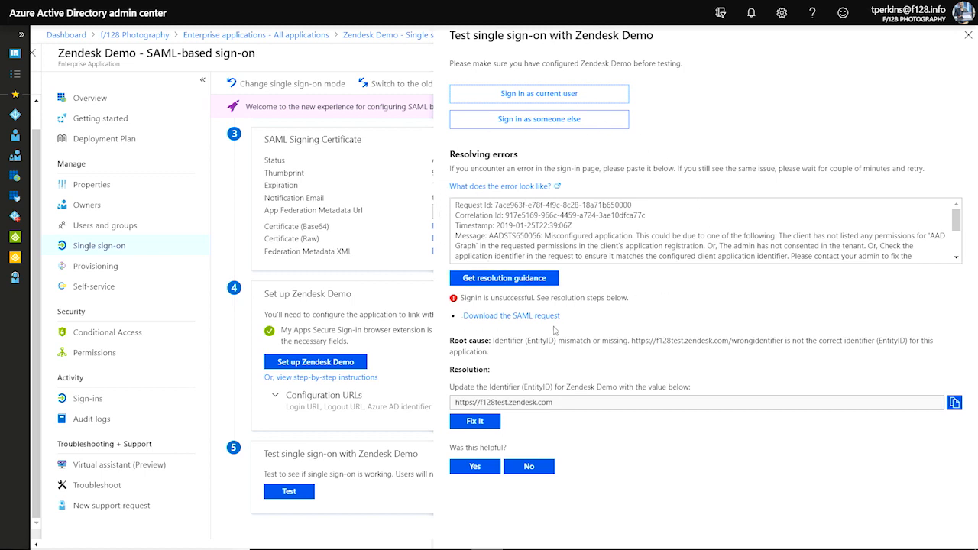
scroll(544, 236, "down", 3)
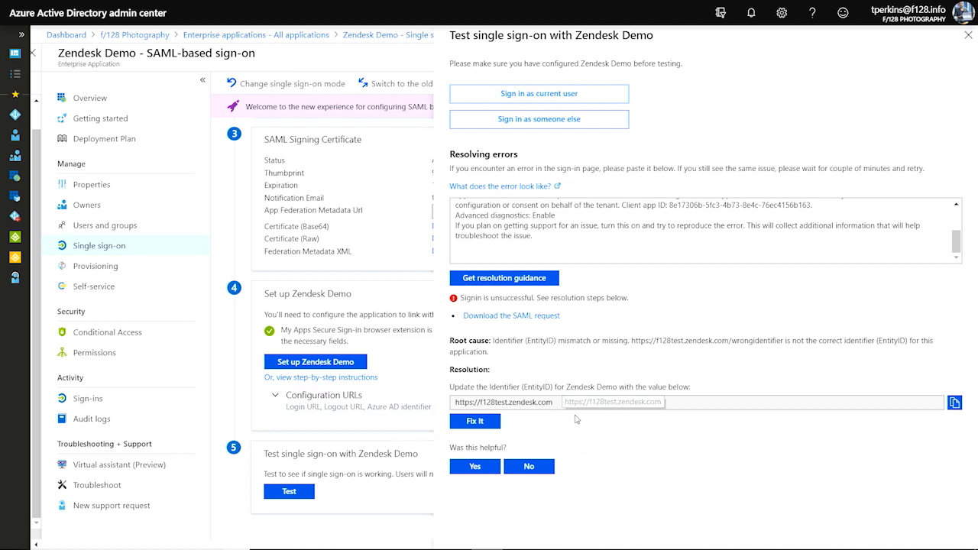
left_click(471, 426)
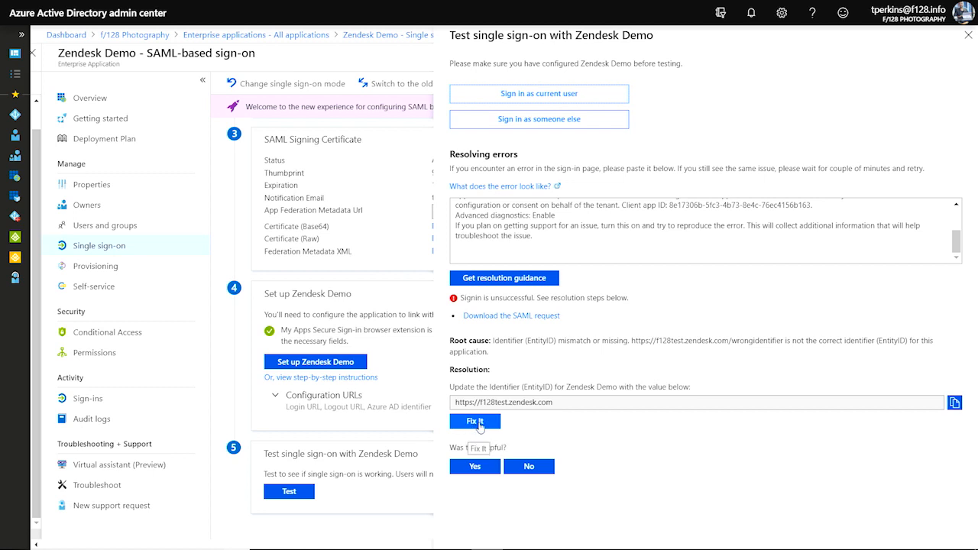
left_click(479, 426)
left_click(541, 472)
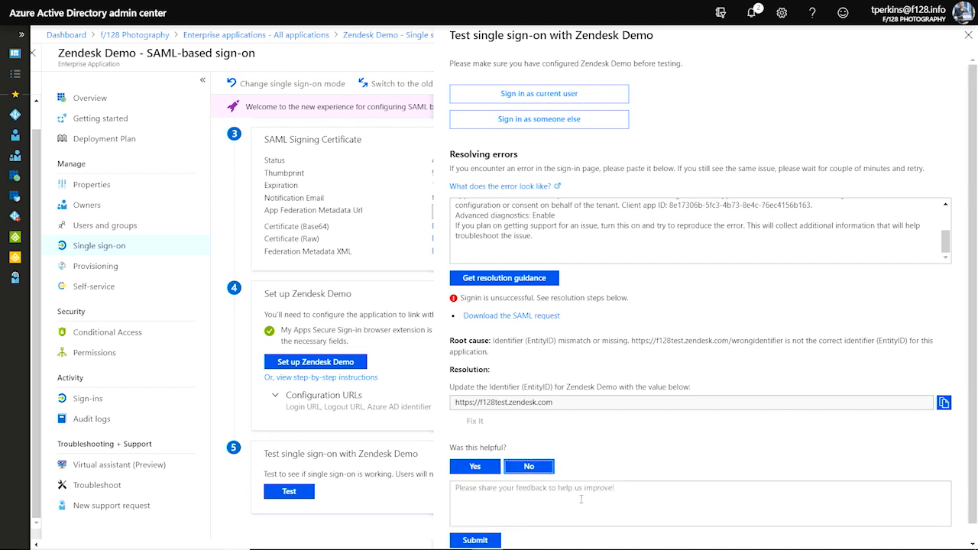